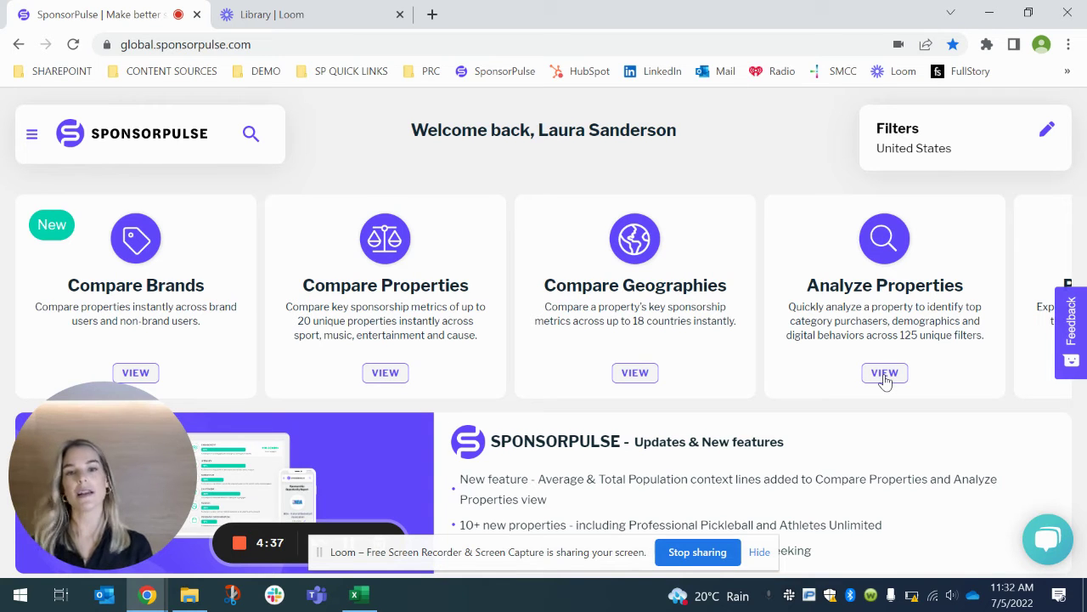
# Open the Analyze Properties view and replace the analyzed property with WNBA - Women's National Basketball Association.
pyautogui.click(884, 374)
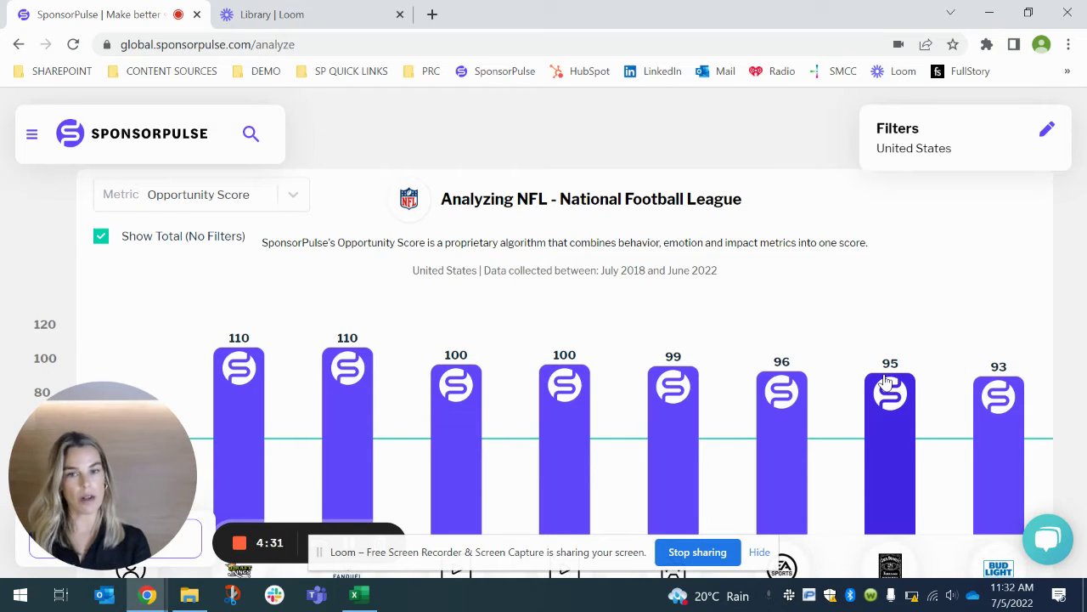
pyautogui.click(949, 160)
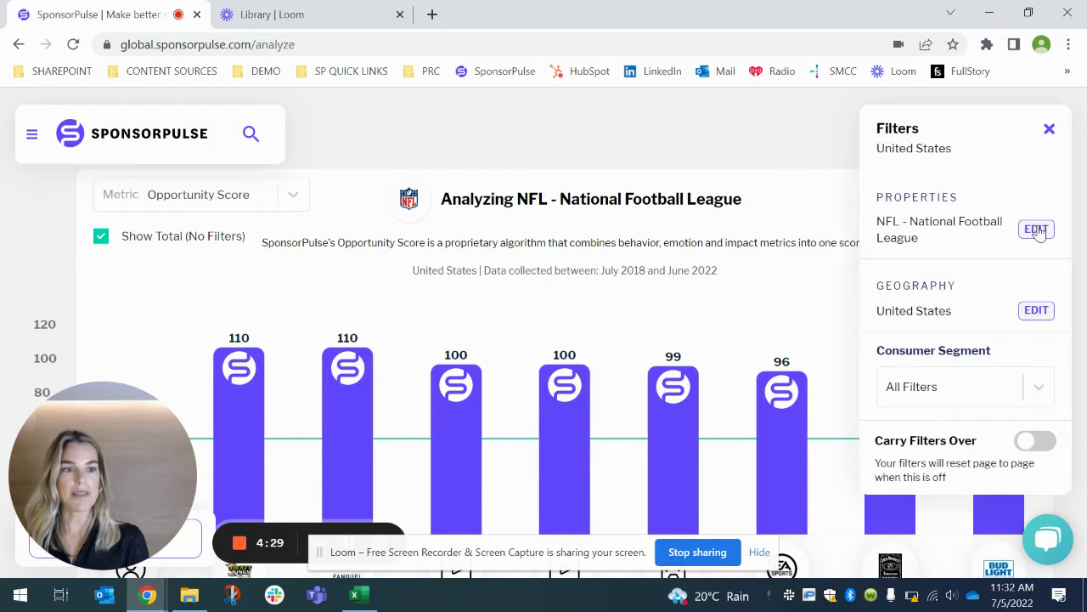
pyautogui.click(1036, 229)
pyautogui.click(995, 175)
pyautogui.write('w')
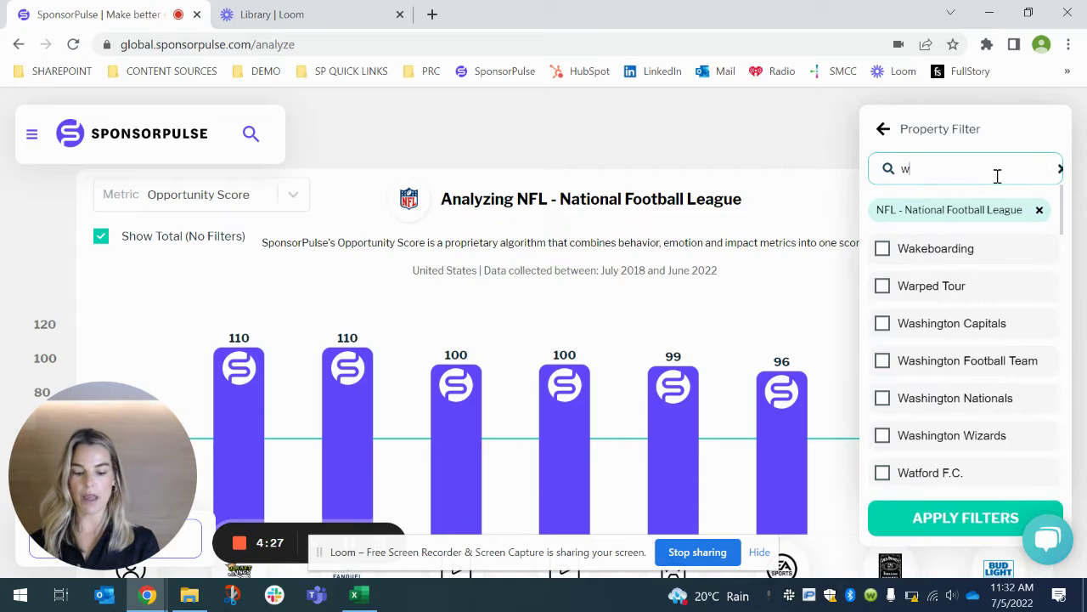
pyautogui.write('nba')
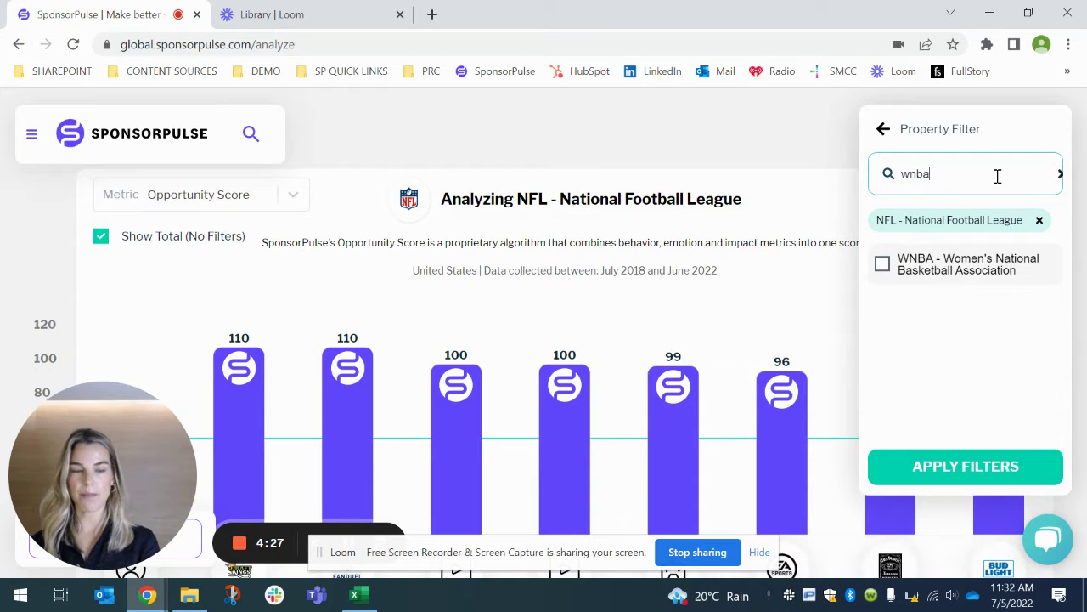
pyautogui.click(882, 265)
pyautogui.click(990, 466)
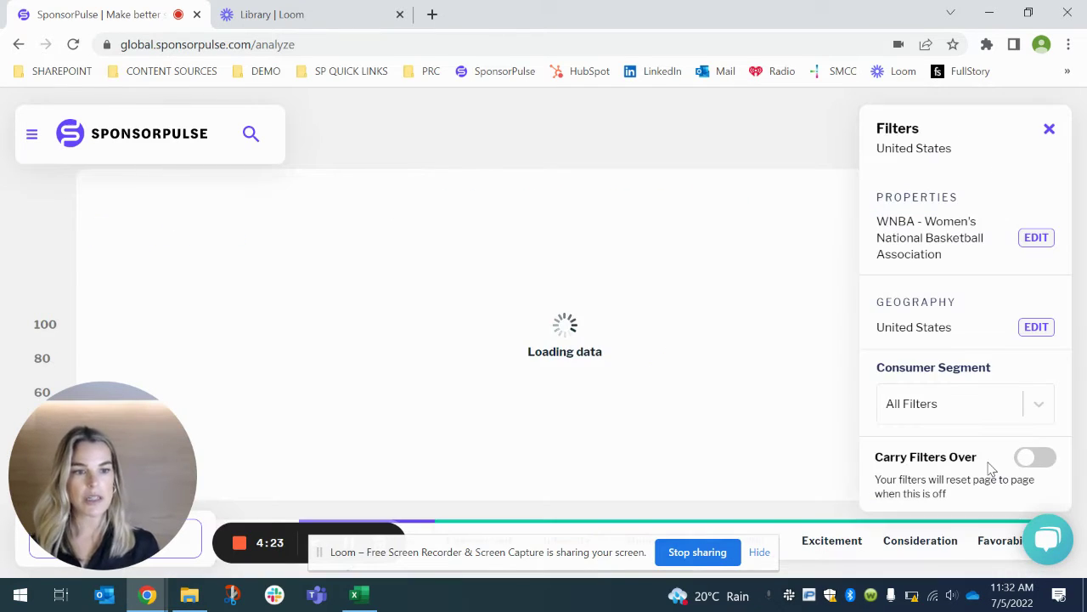
# Examine the geography filter's United States regions and the states listed under Midwest, leaving the selection as is.
pyautogui.click(1035, 329)
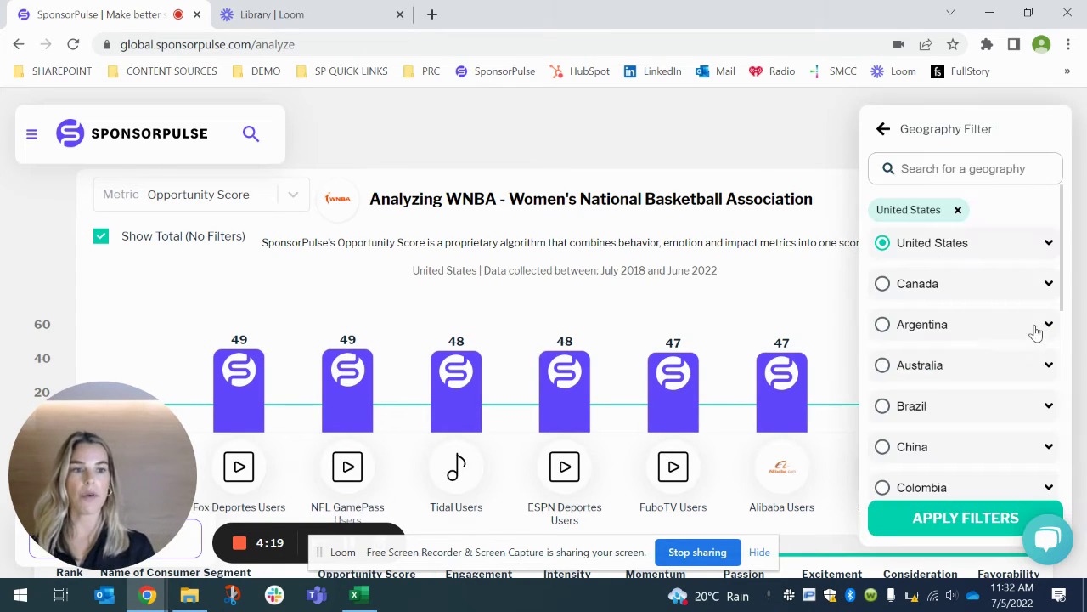
pyautogui.click(1048, 246)
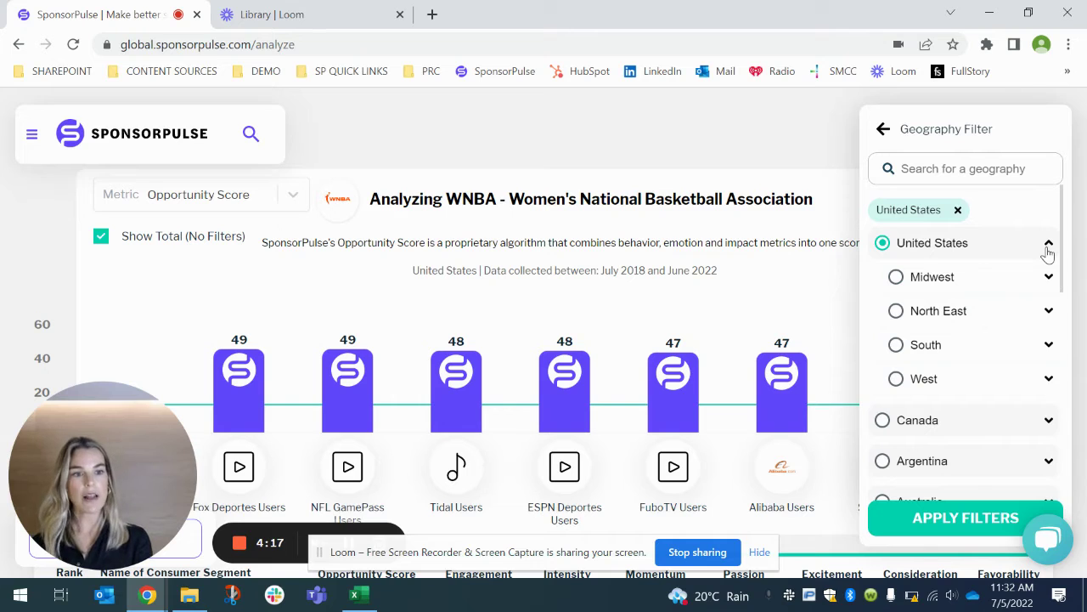
pyautogui.click(1048, 279)
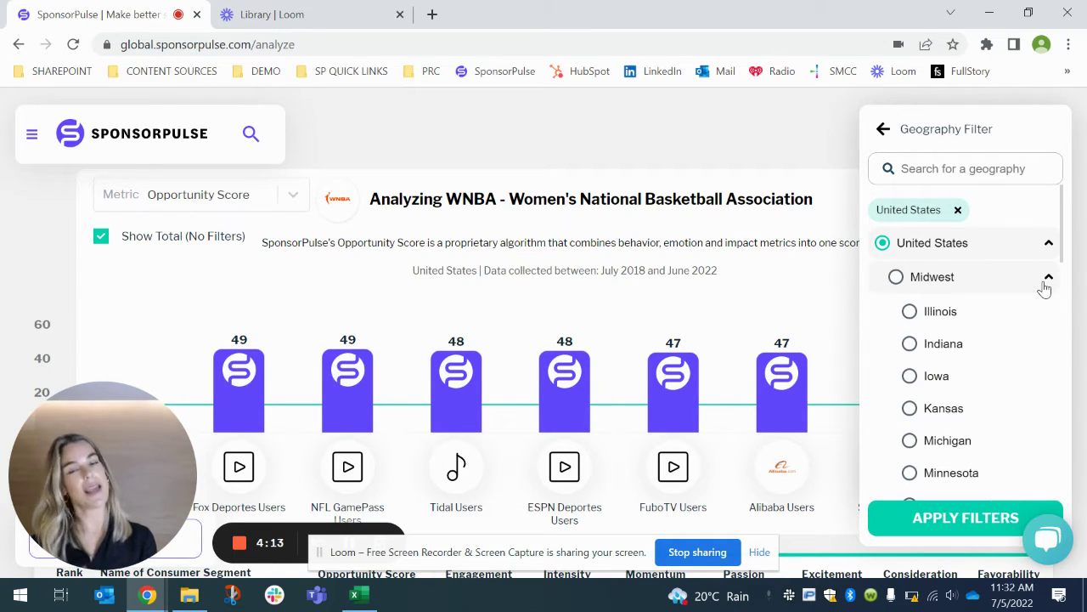
pyautogui.click(882, 132)
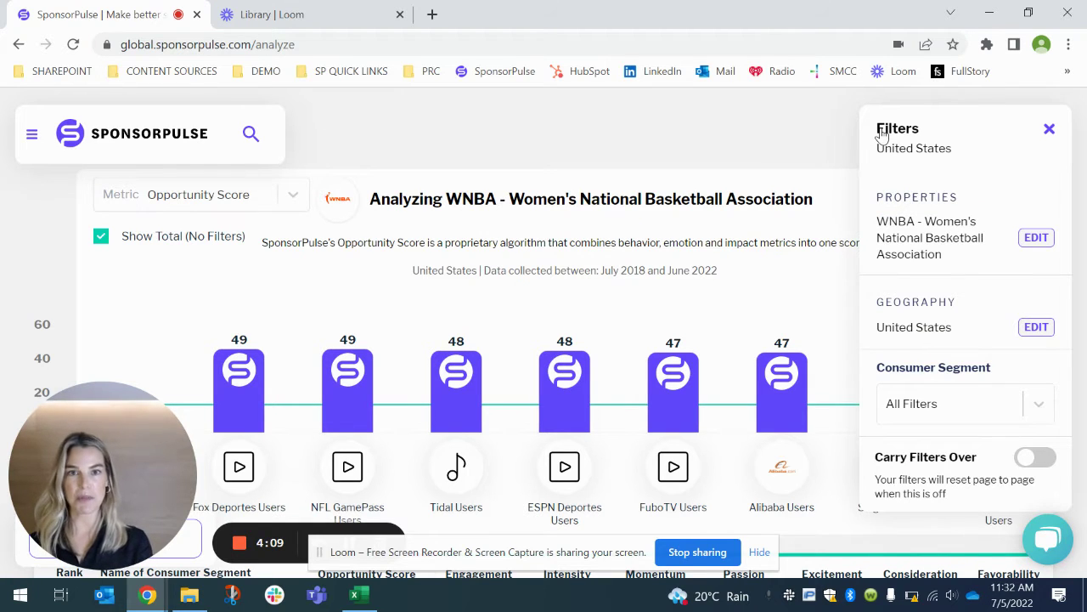
pyautogui.click(1049, 131)
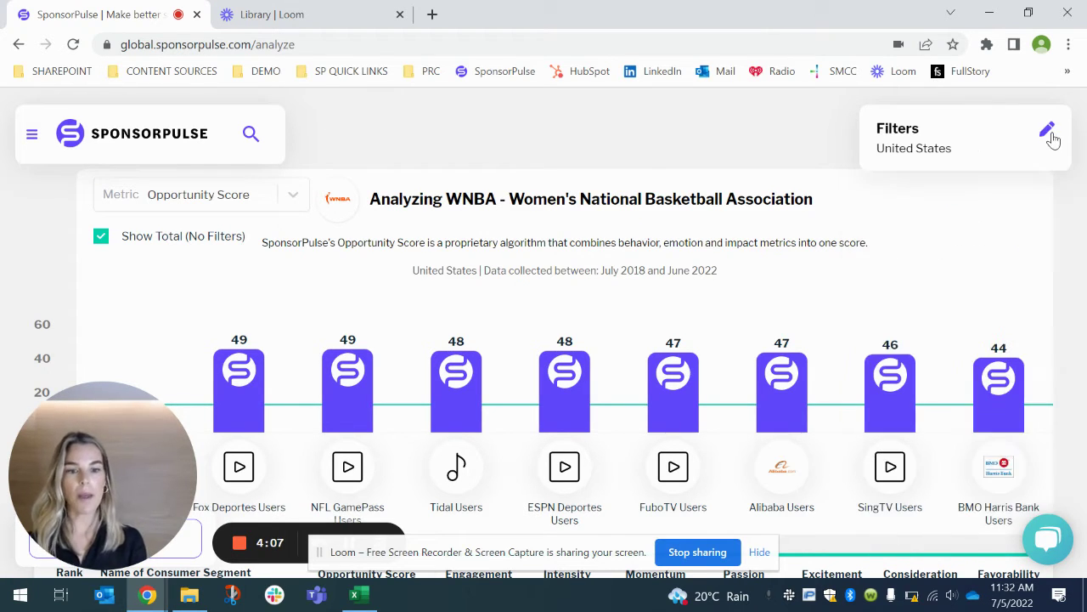
# Set the consumer segment of the WNBA analysis to Demographics Filters and close the filter settings.
pyautogui.scroll(-2, 1060, 217)
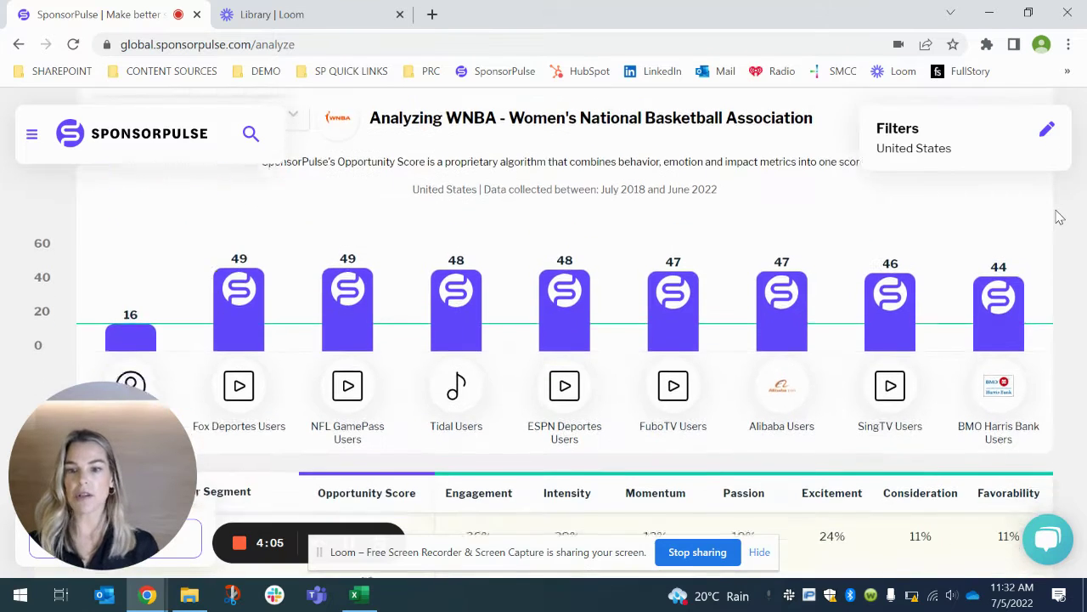
pyautogui.scroll(-2, 1059, 217)
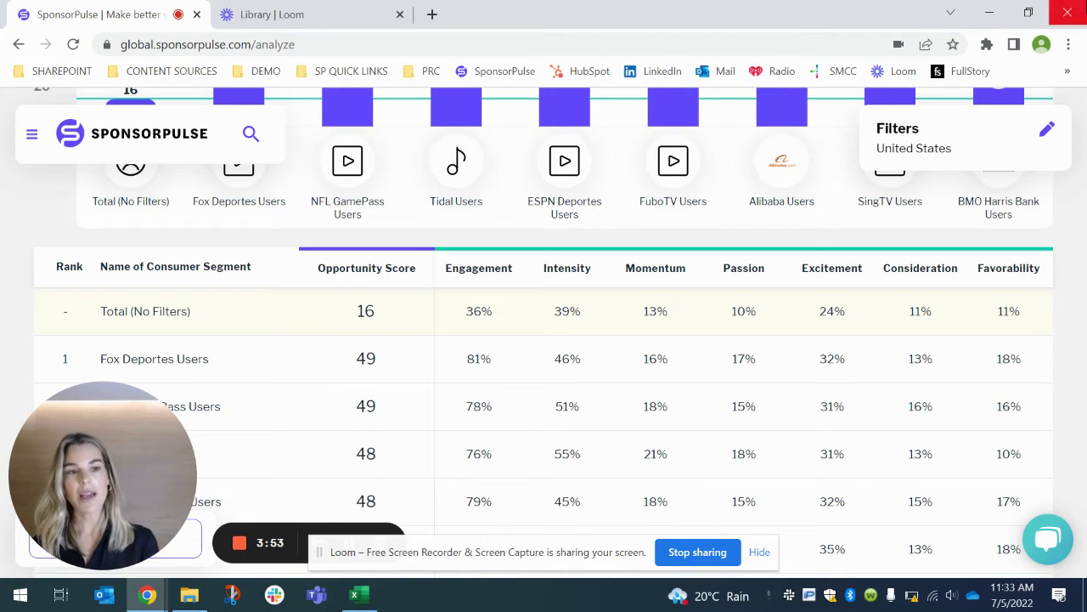
pyautogui.click(958, 160)
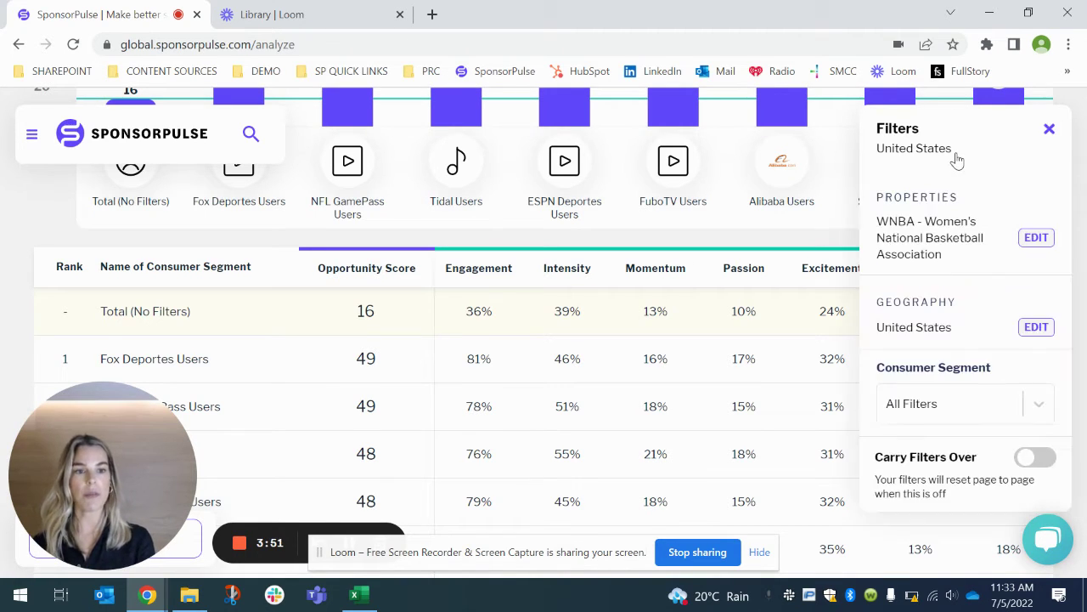
pyautogui.click(1041, 411)
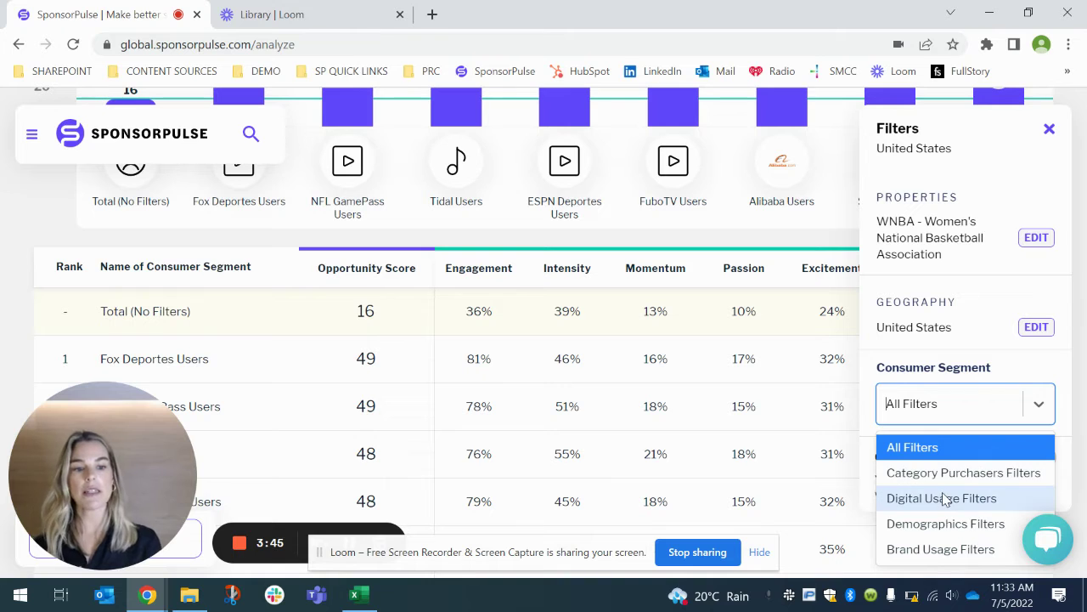
pyautogui.click(913, 523)
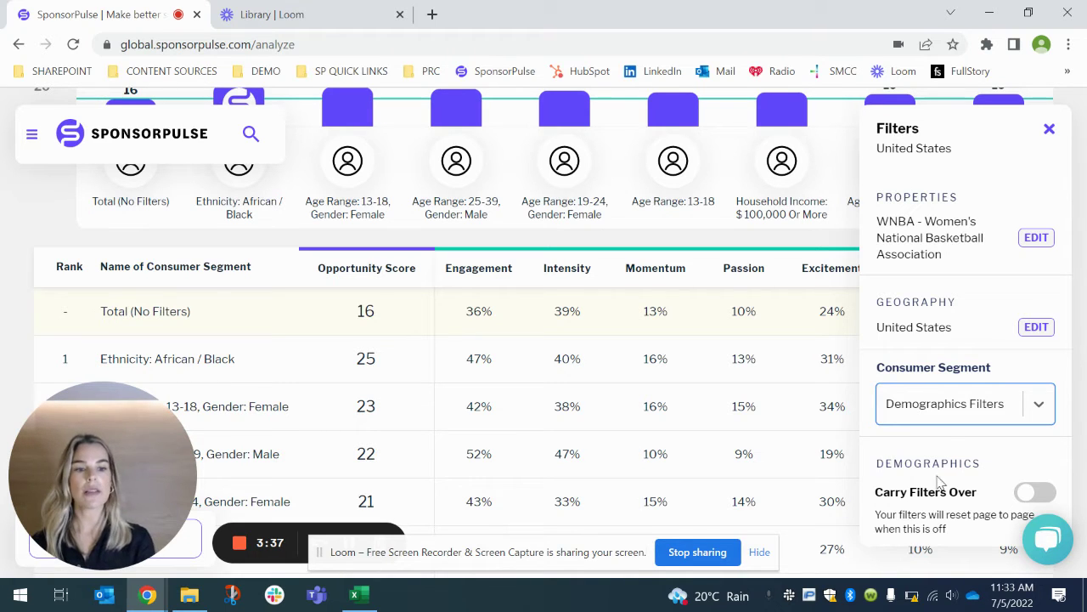
pyautogui.click(1049, 131)
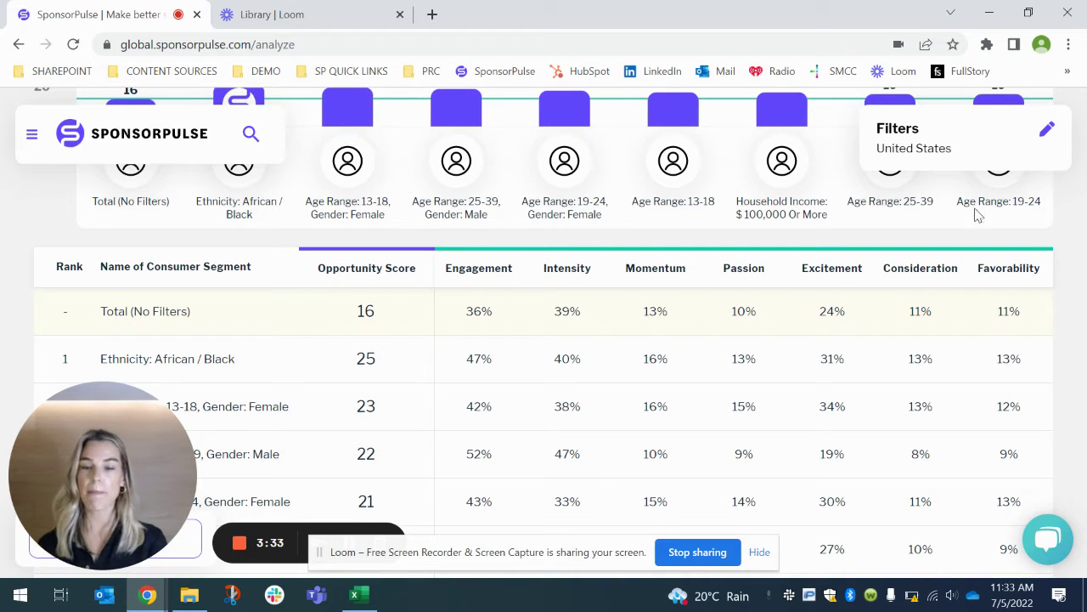
# Look through the full list of demographic filter categories available for the WNBA analysis.
pyautogui.moveTo(633, 270)
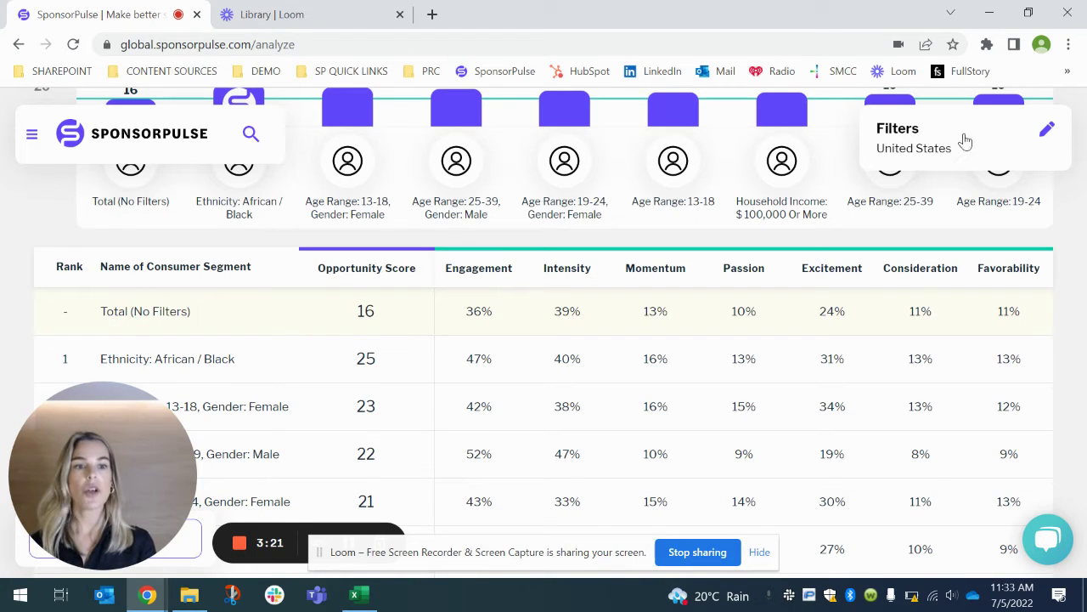
pyautogui.click(960, 163)
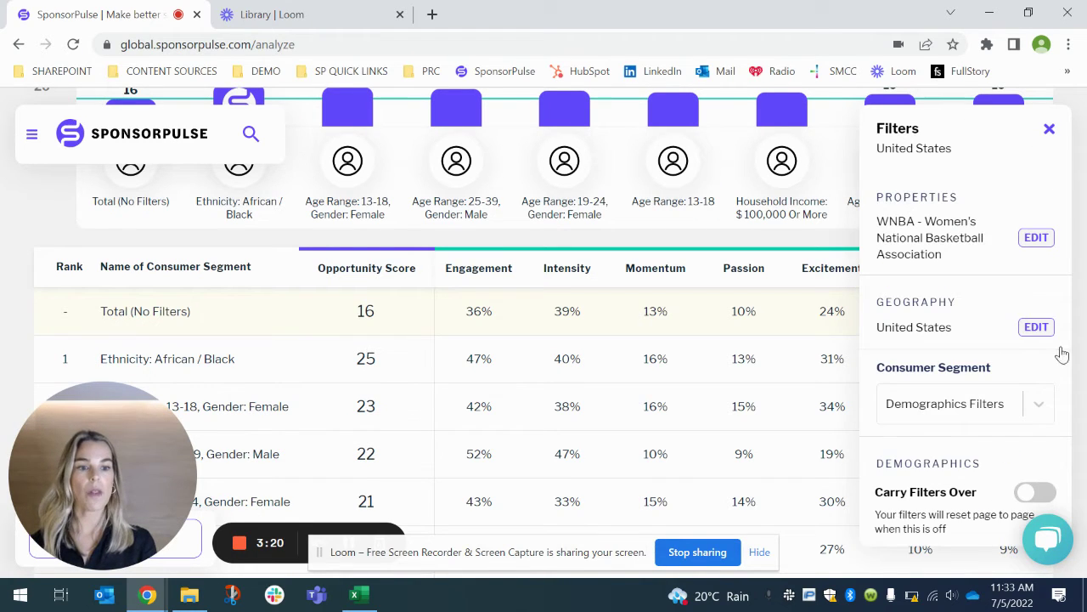
pyautogui.click(1016, 467)
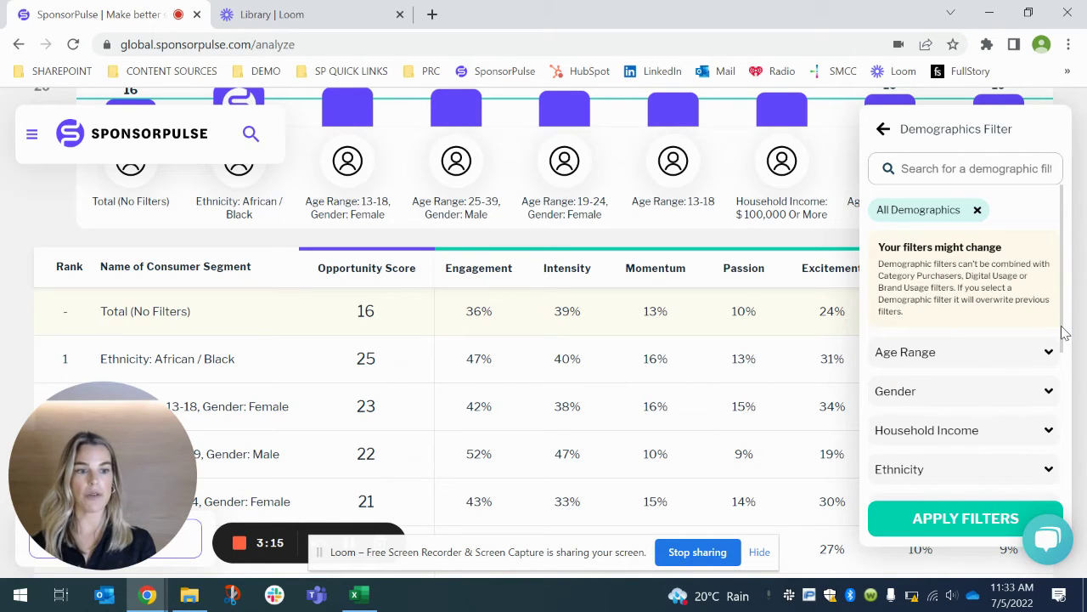
pyautogui.moveTo(1061, 335); pyautogui.dragTo(1084, 476)
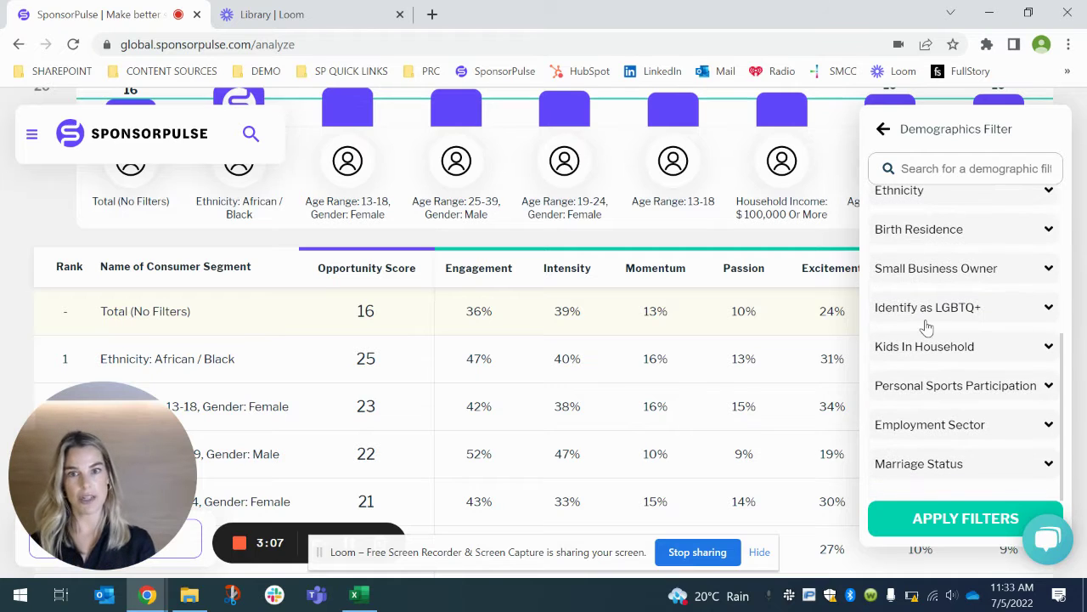
pyautogui.click(884, 131)
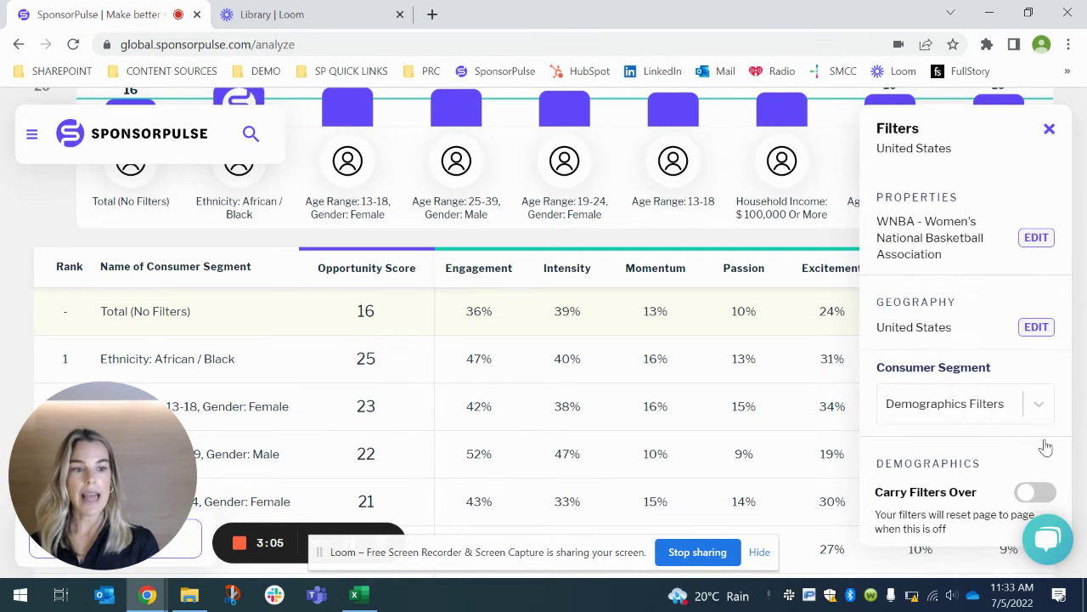
# Switch the consumer segment to Digital Usage Filters, then check the available digital usage categories and the ranked segment table.
pyautogui.click(1038, 405)
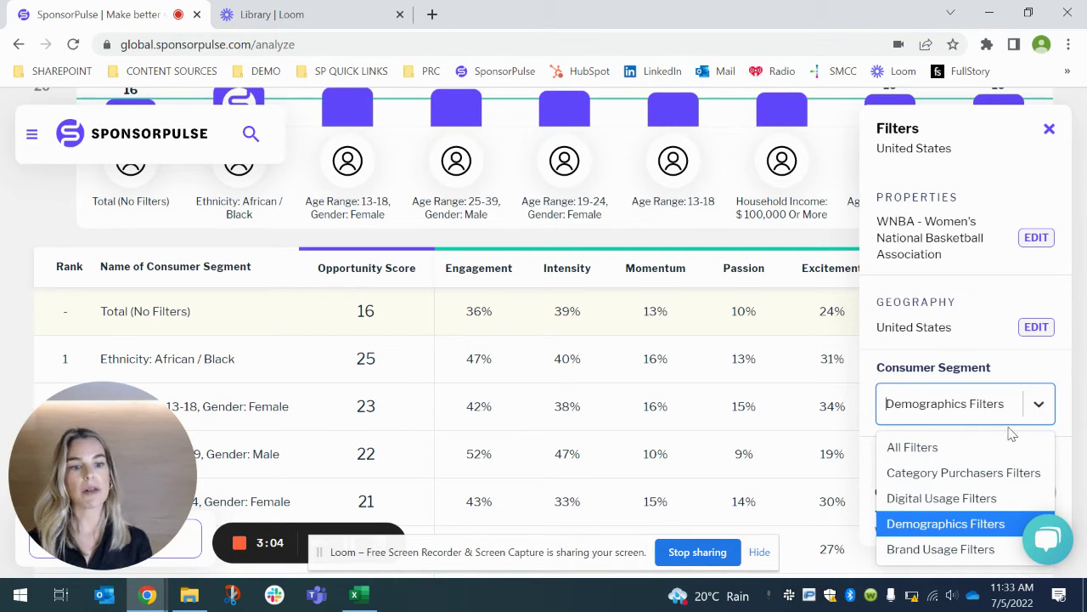
pyautogui.click(955, 501)
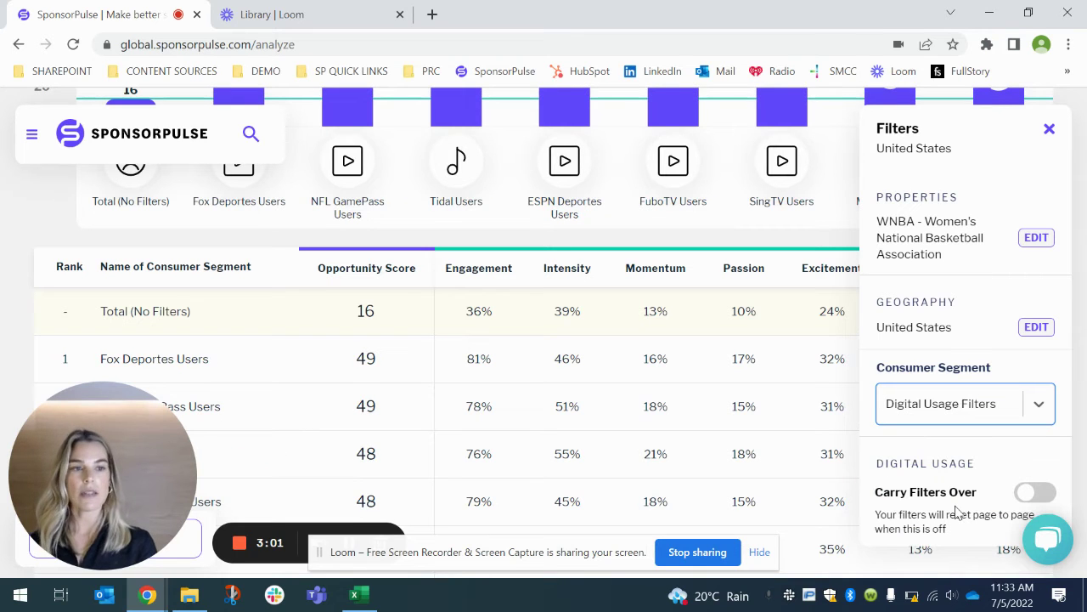
pyautogui.click(1015, 472)
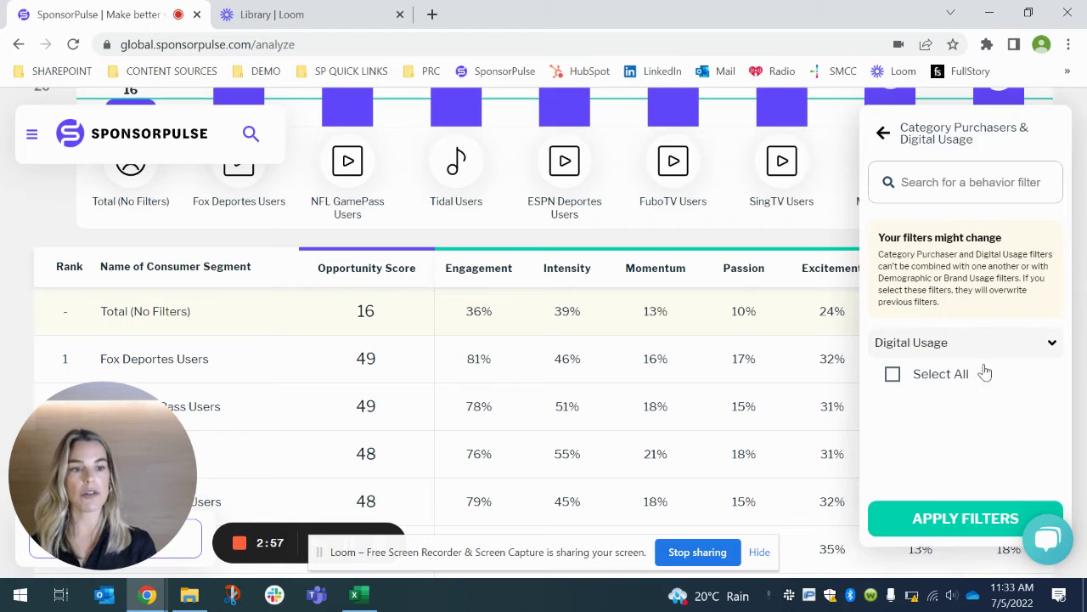
pyautogui.click(1053, 345)
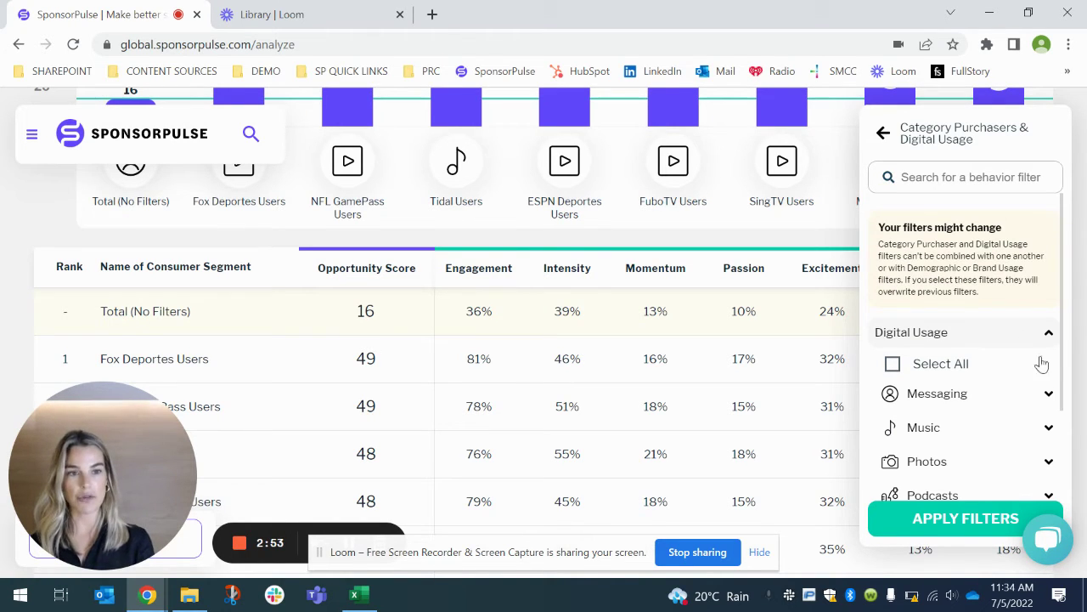
pyautogui.click(884, 134)
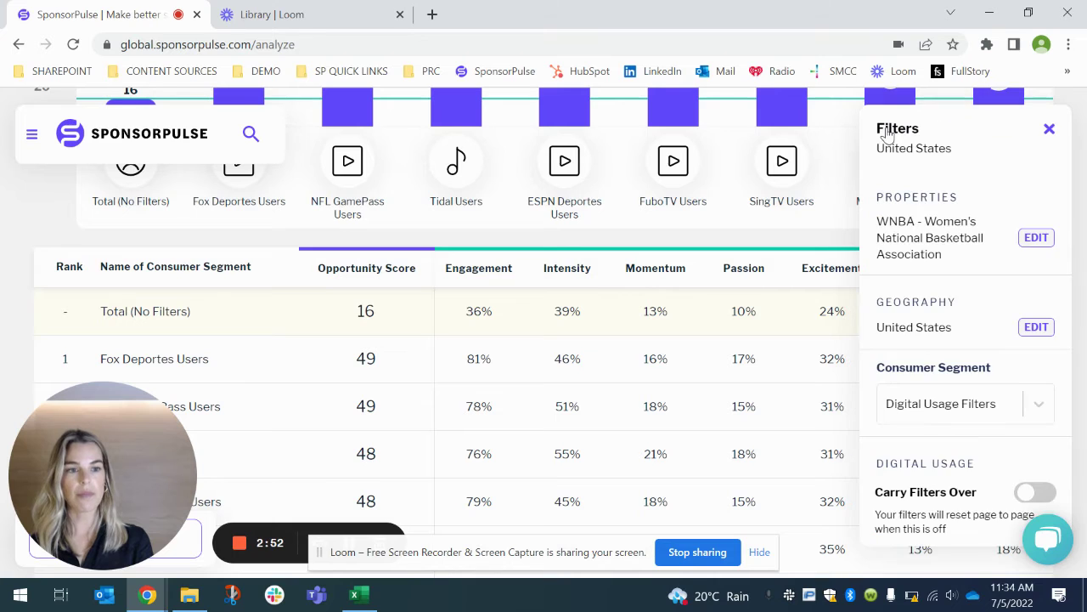
pyautogui.click(1049, 130)
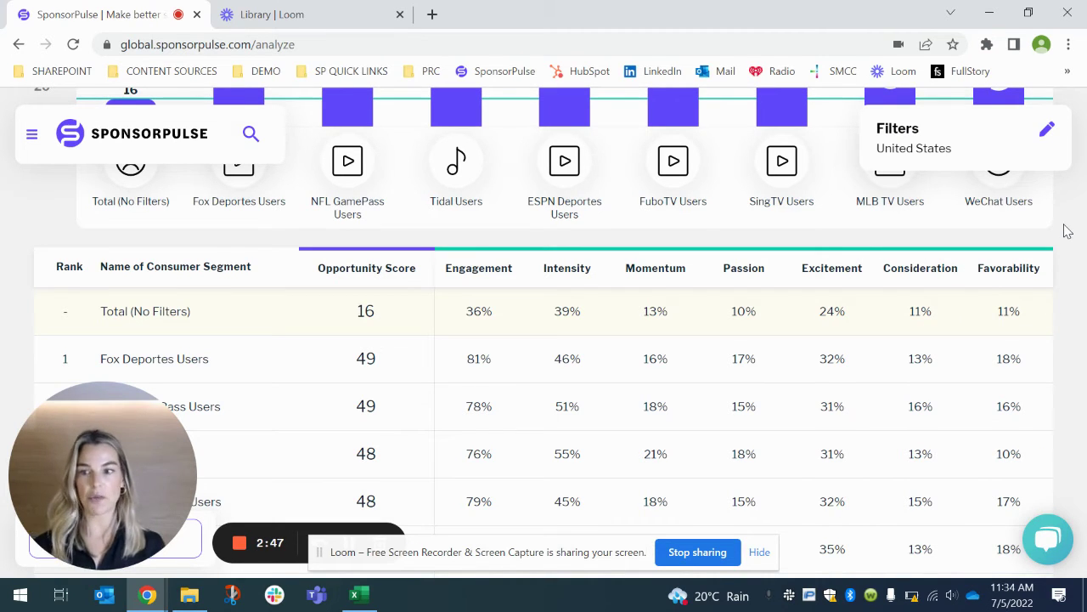
pyautogui.scroll(-1, 1068, 231)
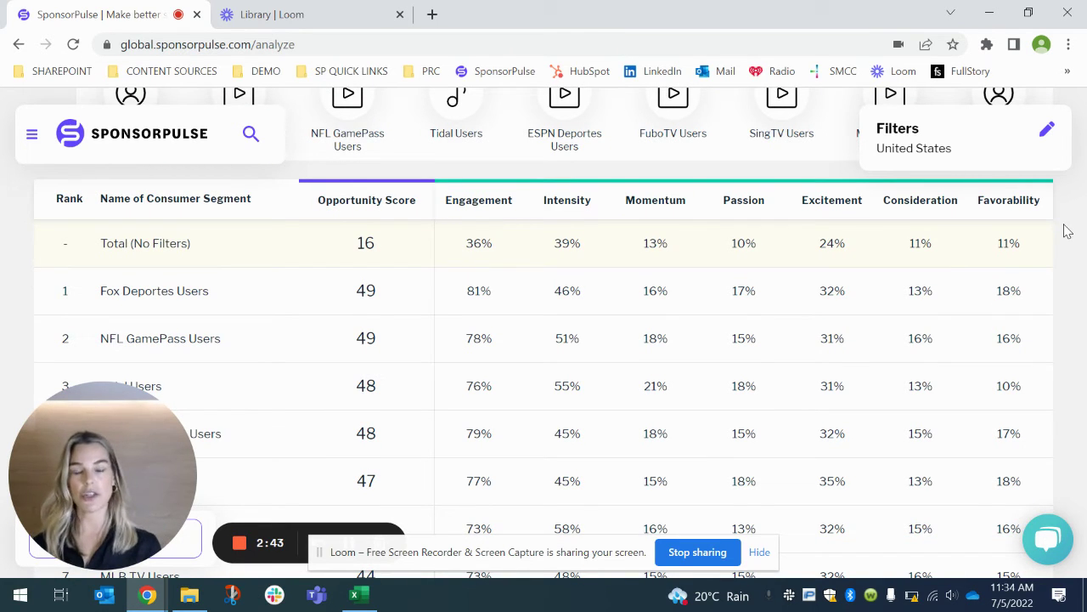
pyautogui.scroll(1, 1067, 231)
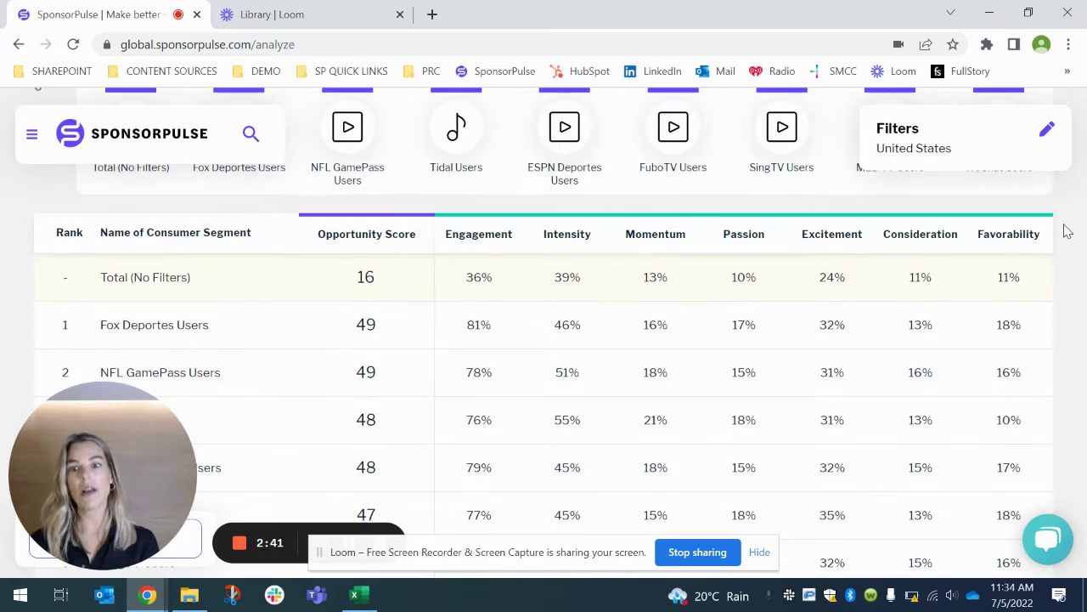
# Change the consumer segment to Category Purchasers Filters and review the ranked purchaser segments in the table.
pyautogui.click(983, 149)
pyautogui.click(1042, 408)
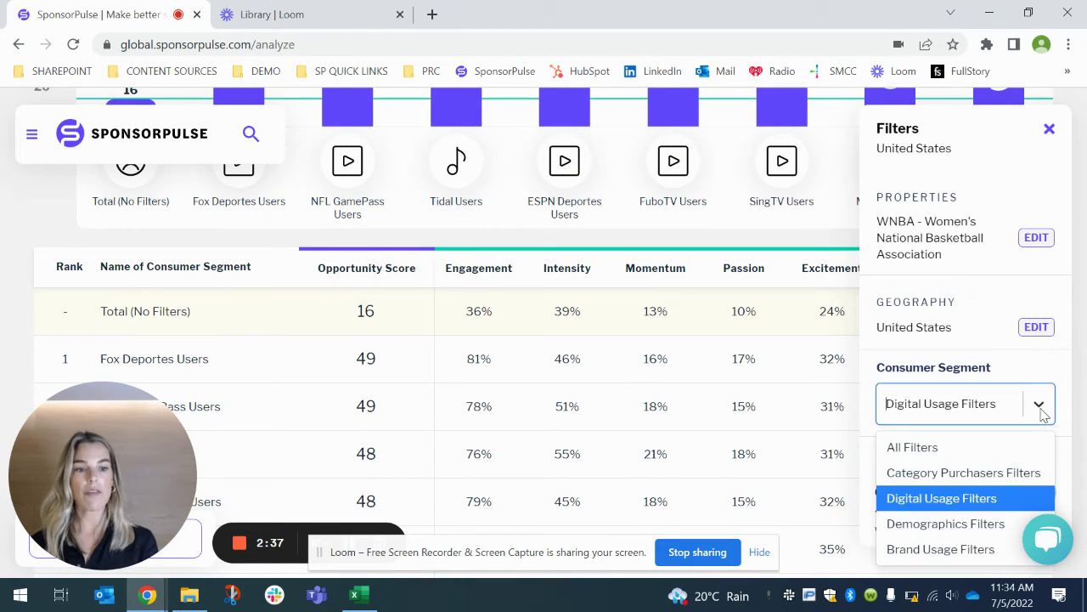
pyautogui.click(985, 473)
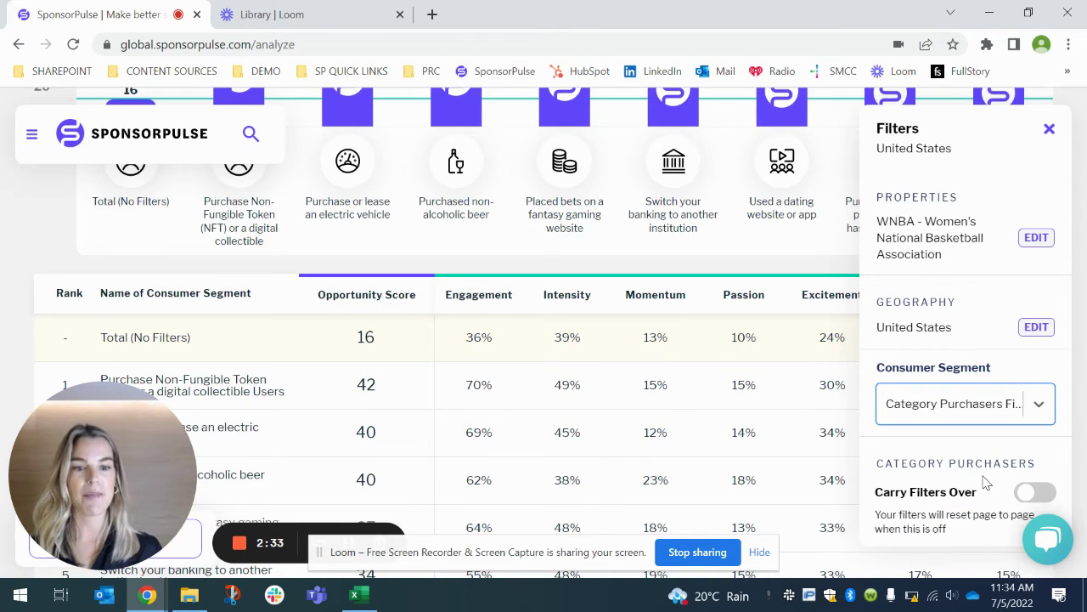
pyautogui.click(1049, 128)
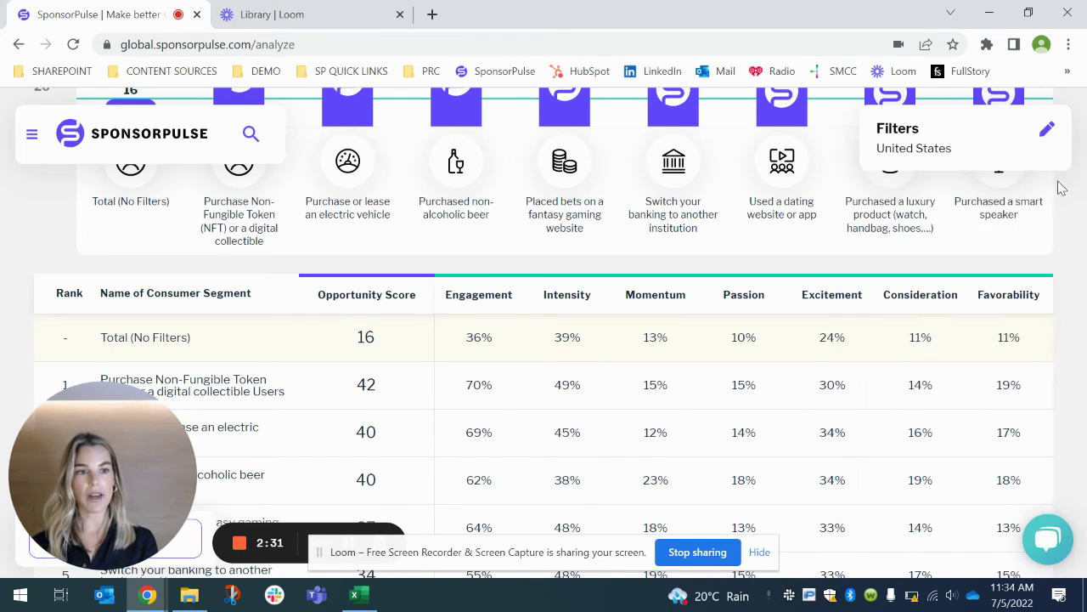
pyautogui.scroll(-2, 1059, 209)
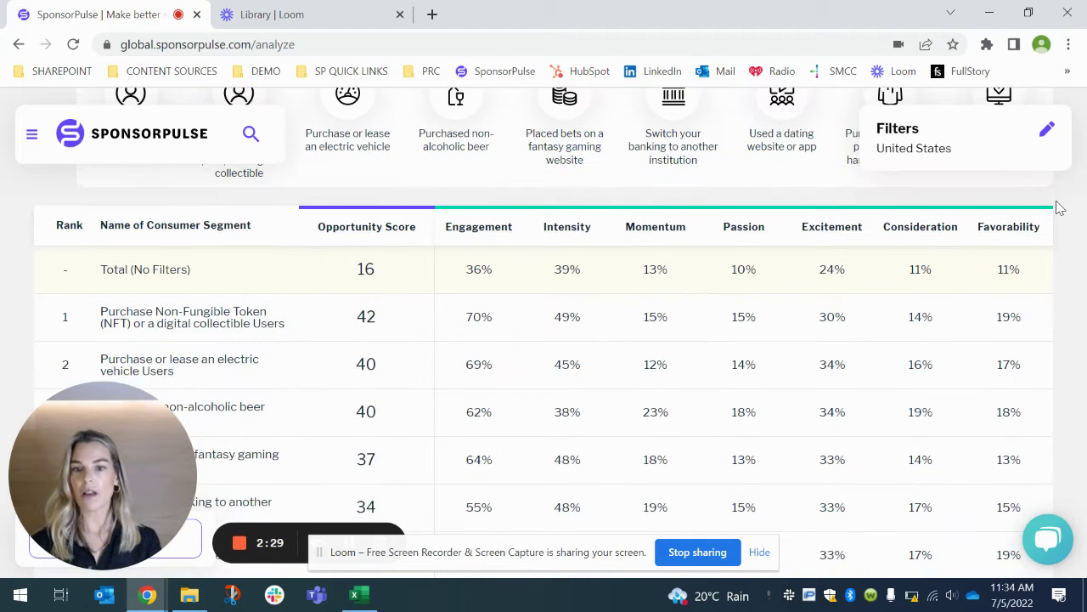
pyautogui.scroll(1, 1059, 208)
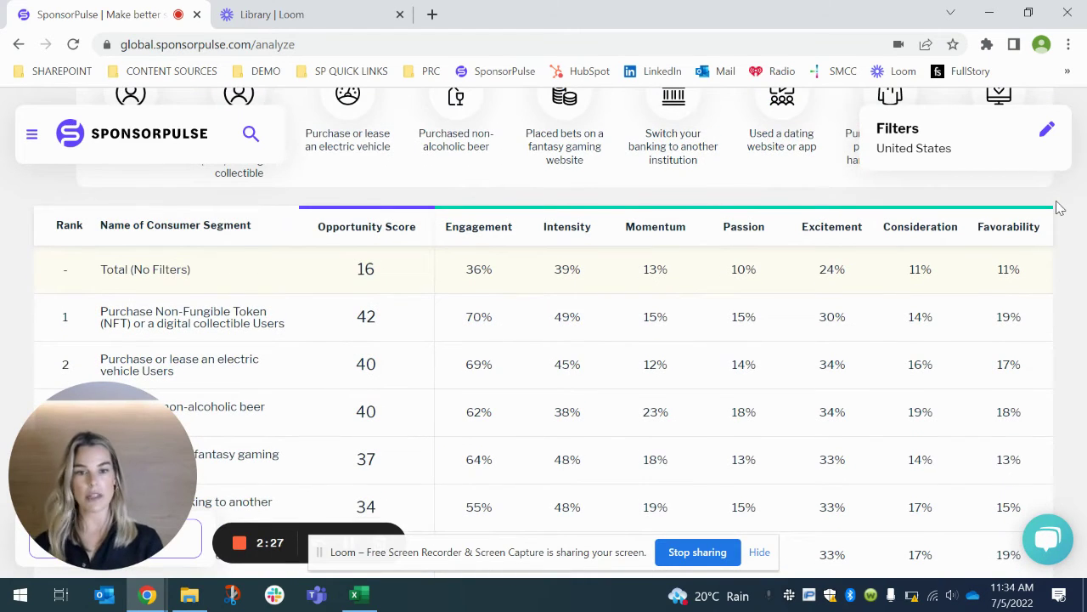
# Filter the WNBA analysis to the Automotive category purchasers who purchase or lease a vehicle, apply it, and close the filter settings.
pyautogui.click(962, 158)
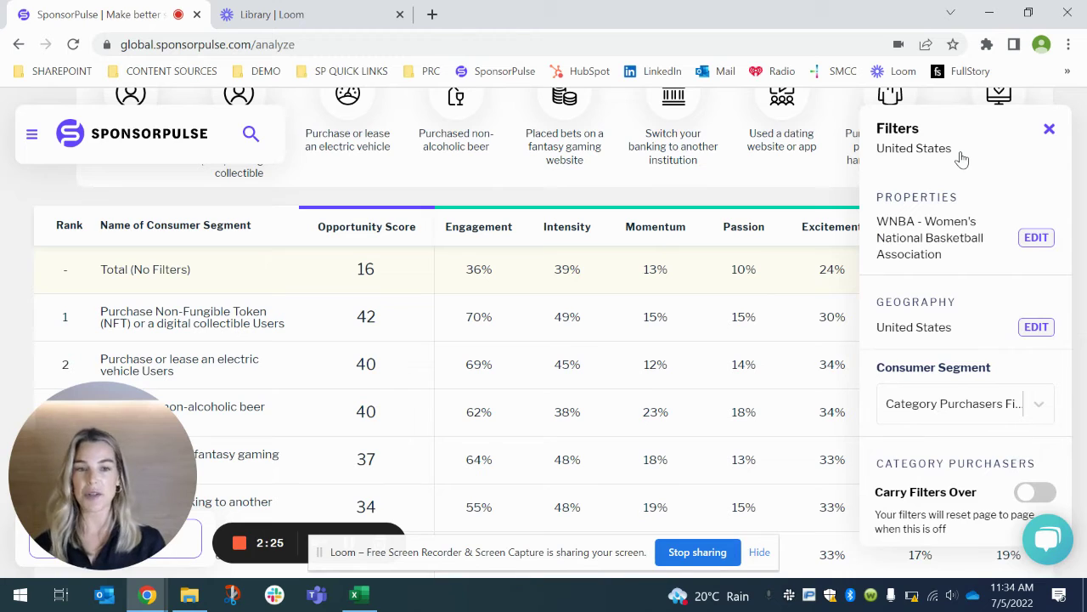
pyautogui.click(1041, 408)
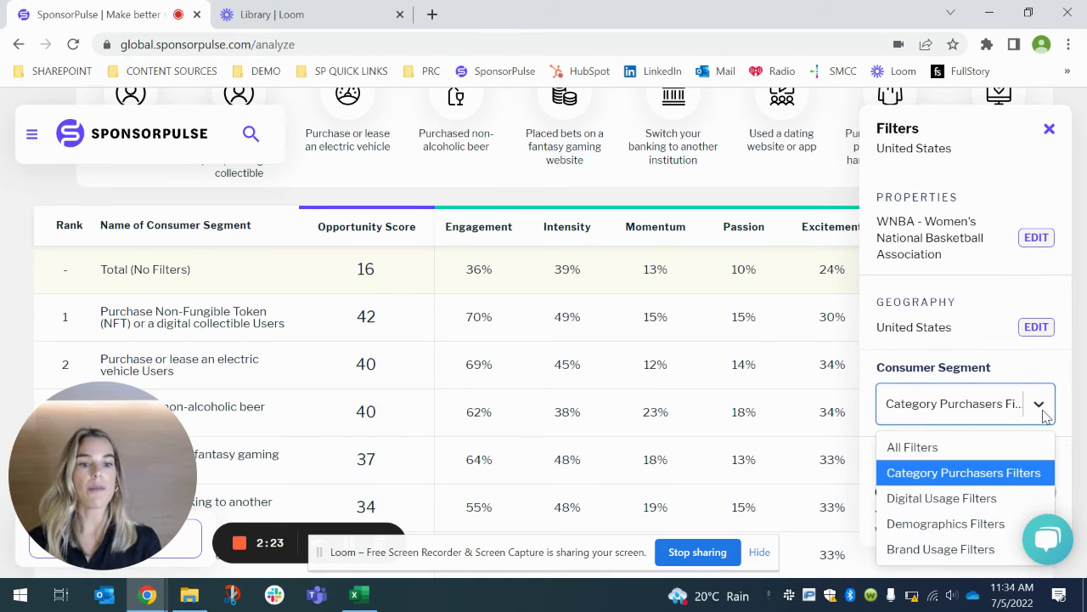
pyautogui.click(1035, 472)
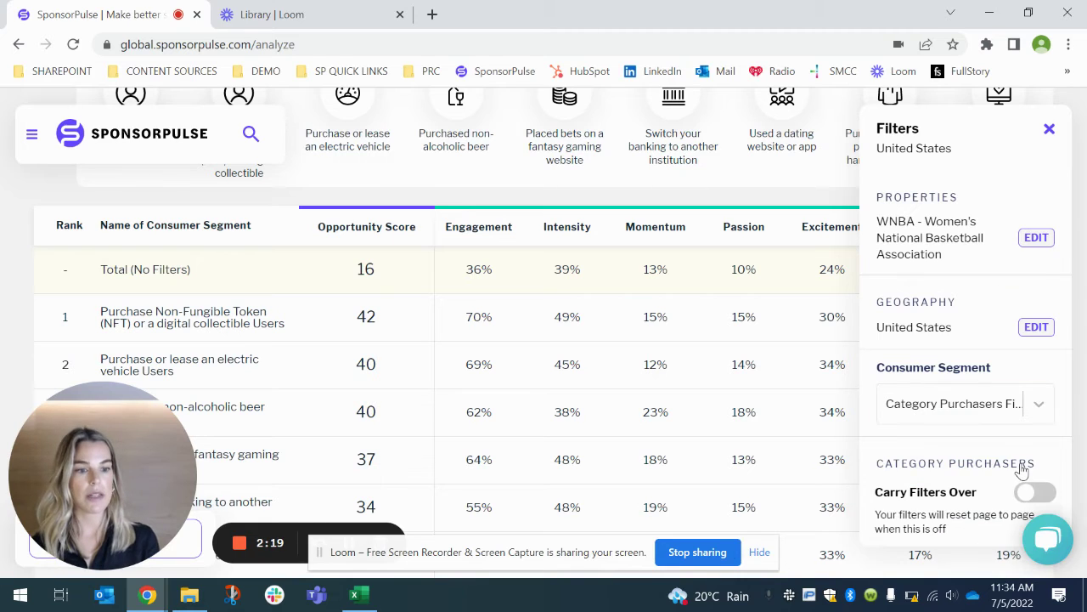
pyautogui.click(1024, 467)
pyautogui.click(1052, 347)
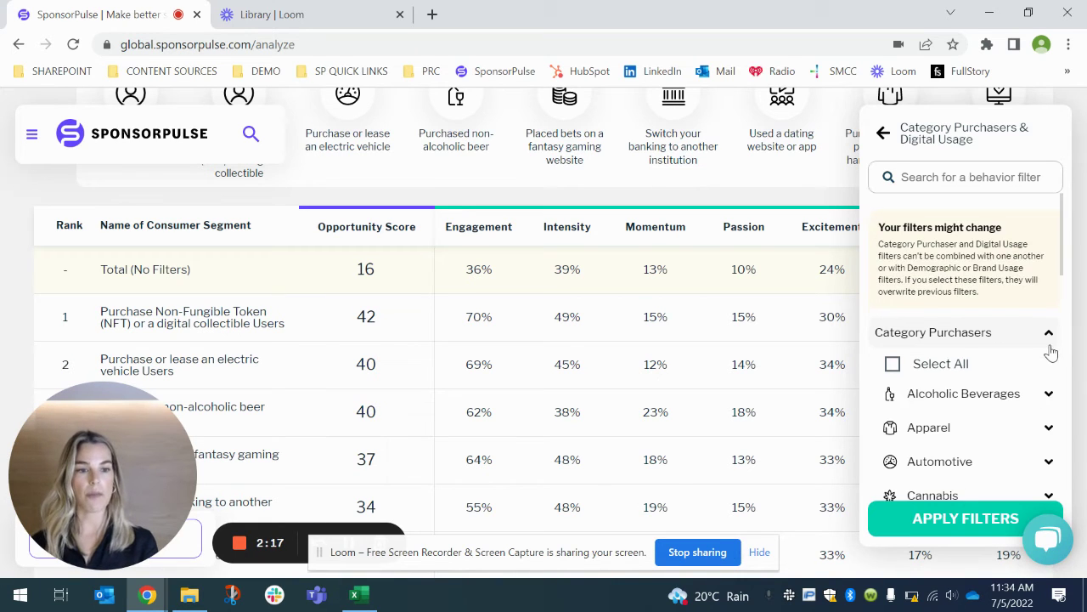
pyautogui.click(1050, 467)
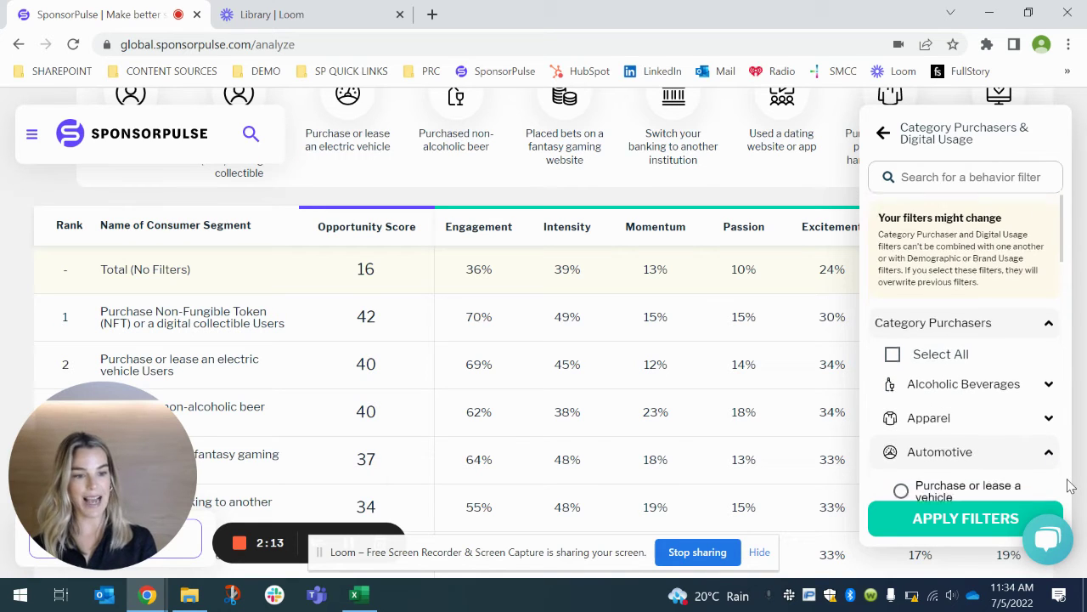
pyautogui.scroll(-1, 1070, 486)
pyautogui.click(902, 433)
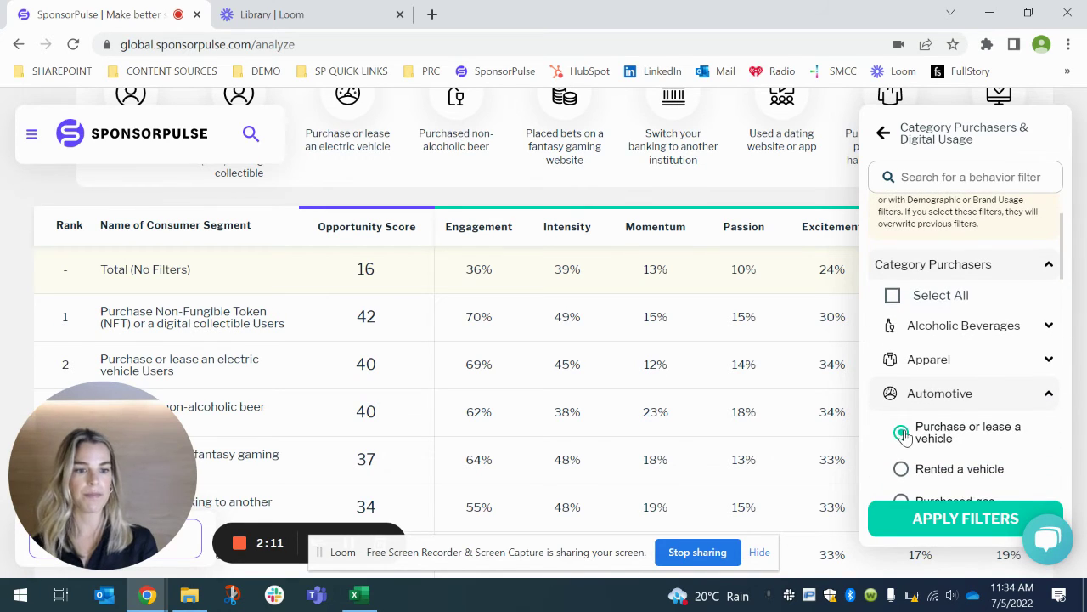
pyautogui.click(987, 520)
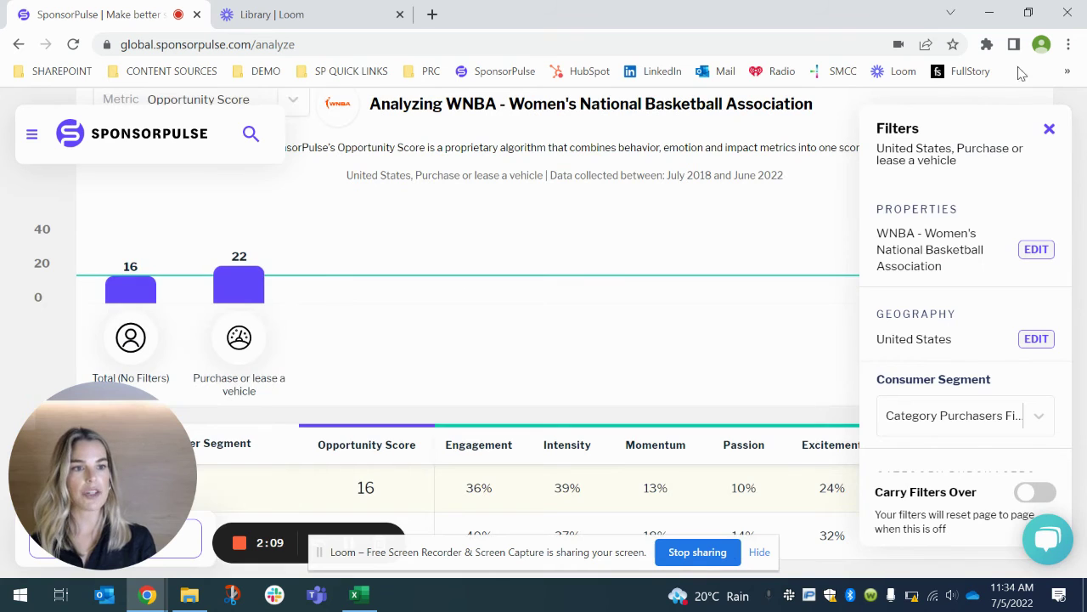
pyautogui.click(1049, 128)
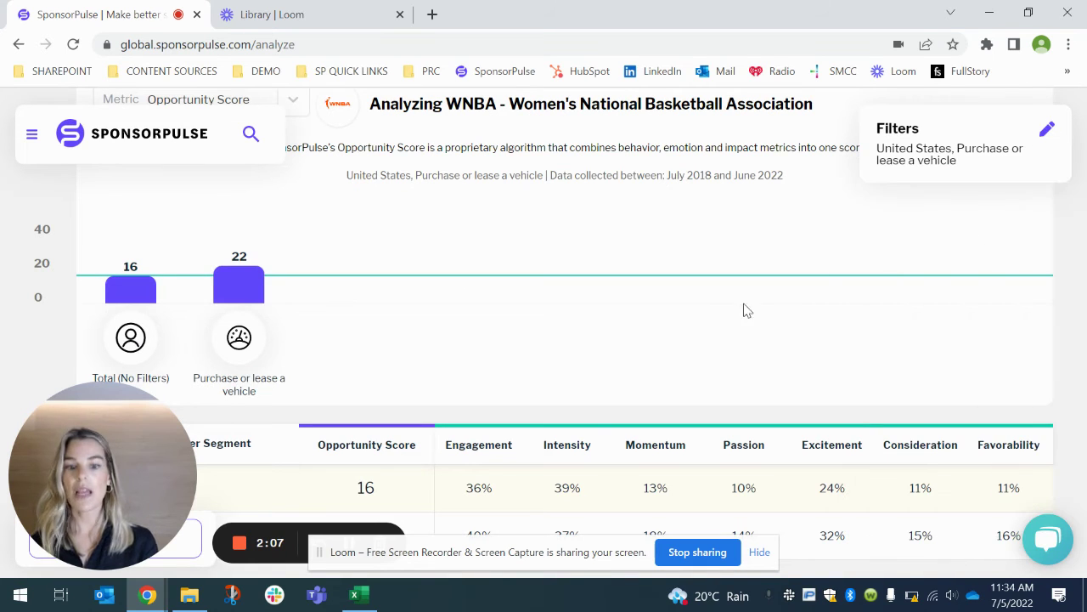
# Switch the chart and table sorting to the Engagement metric and compare vehicle purchasers or lessees with the unfiltered total.
pyautogui.scroll(-1, 730, 318)
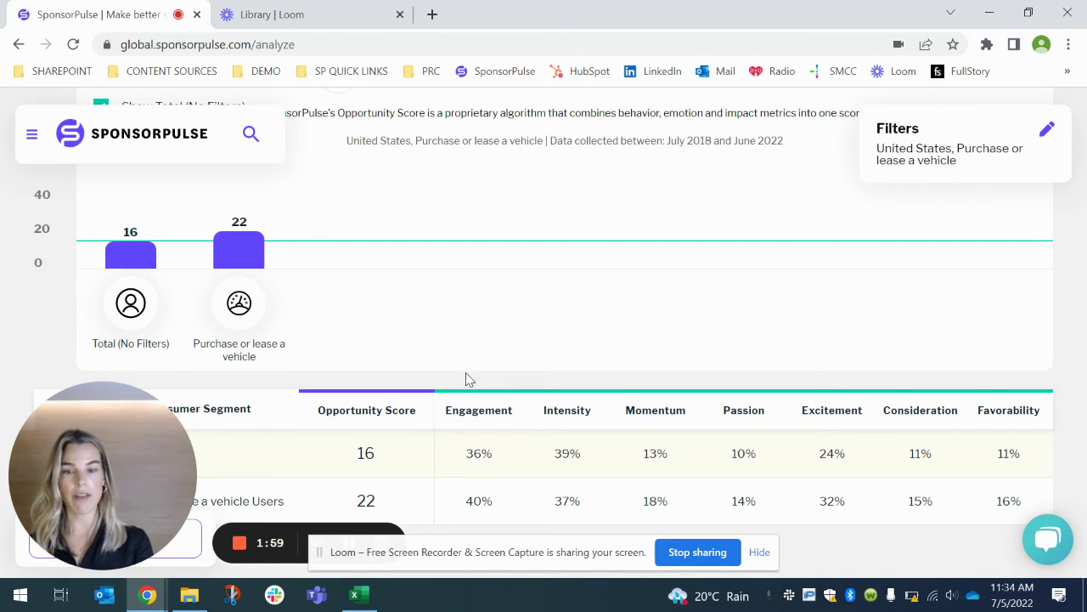
pyautogui.click(476, 422)
pyautogui.scroll(-1, 601, 392)
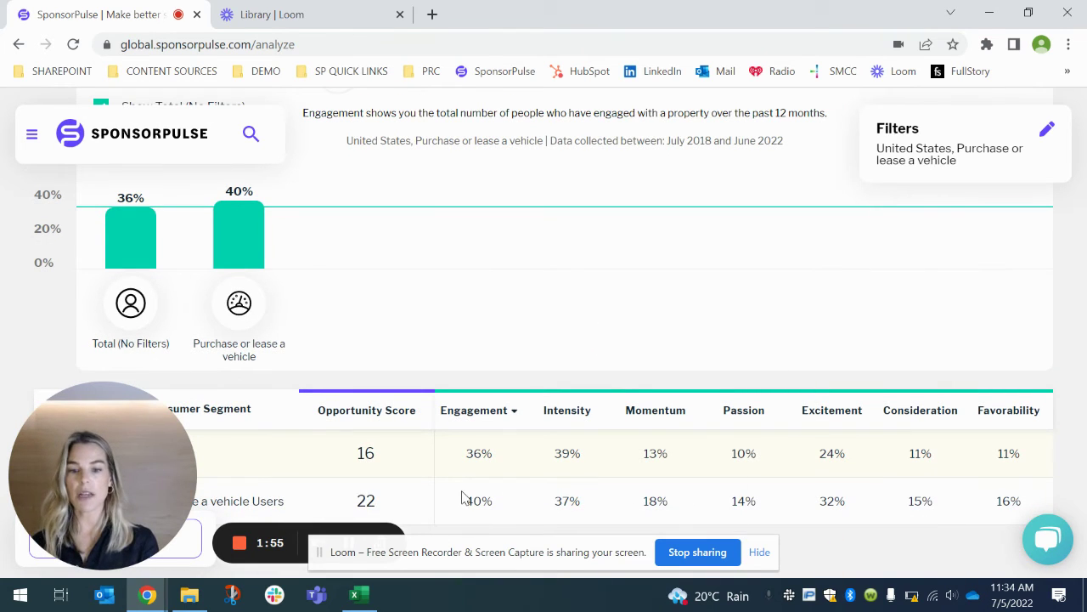
pyautogui.moveTo(246, 501)
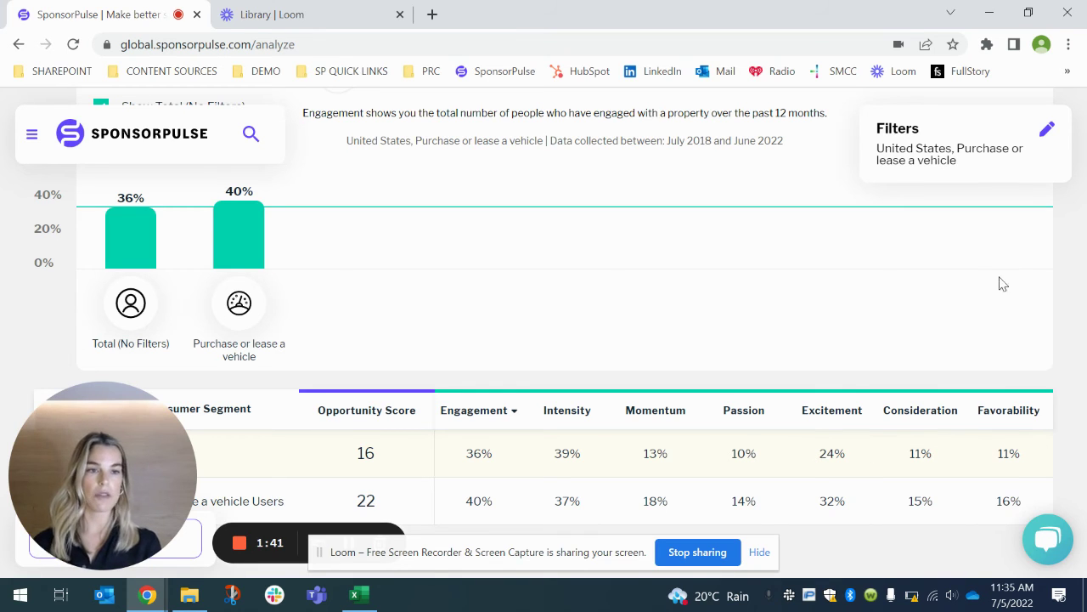
# Change the consumer segment to Brand Usage Filters and close the filter settings.
pyautogui.click(985, 152)
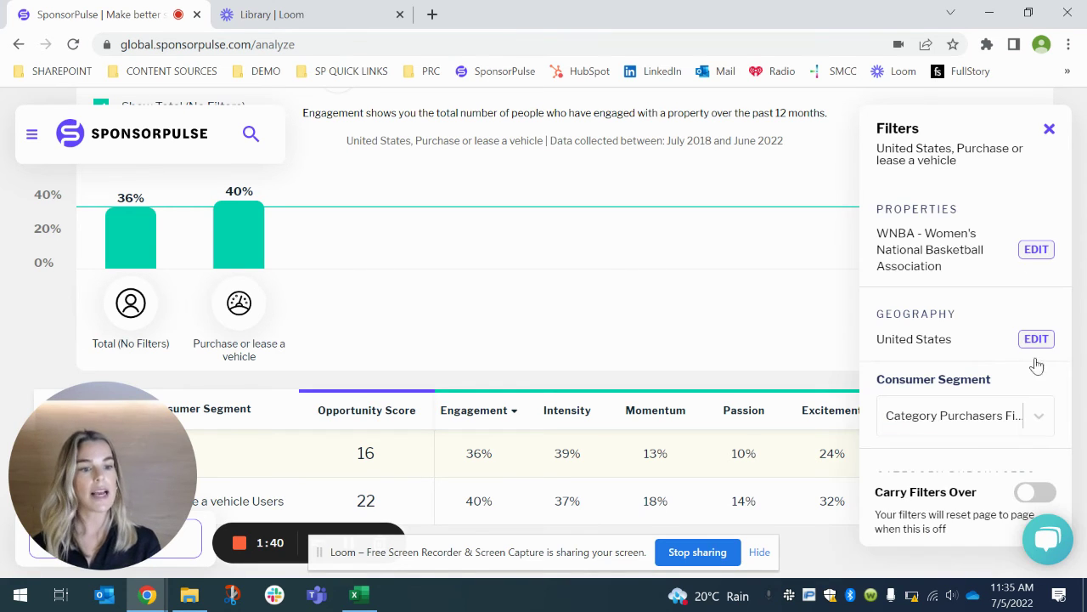
pyautogui.click(1037, 416)
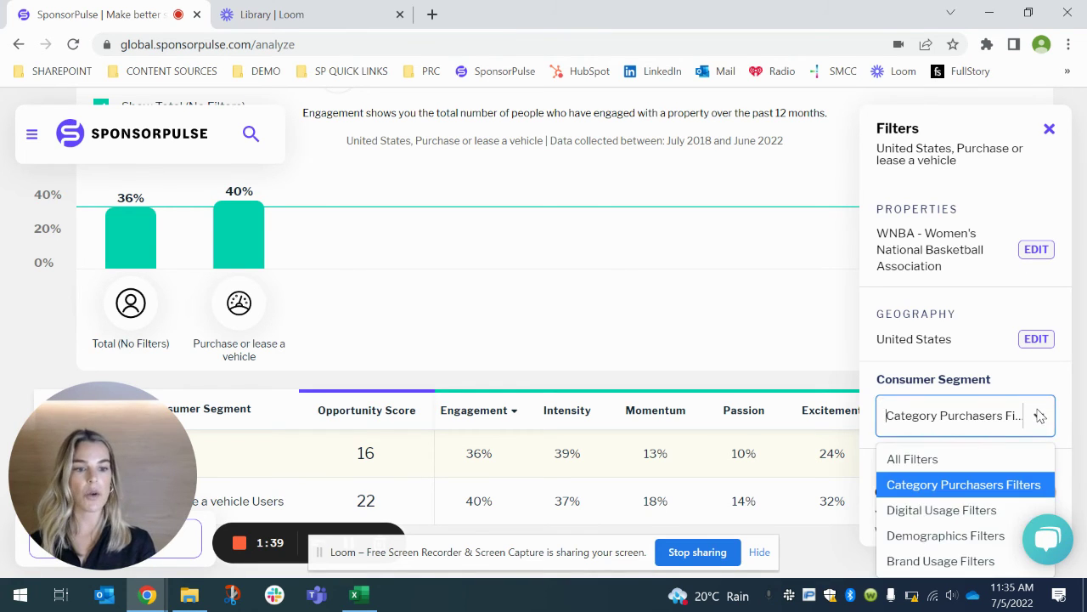
pyautogui.click(943, 561)
pyautogui.click(1049, 128)
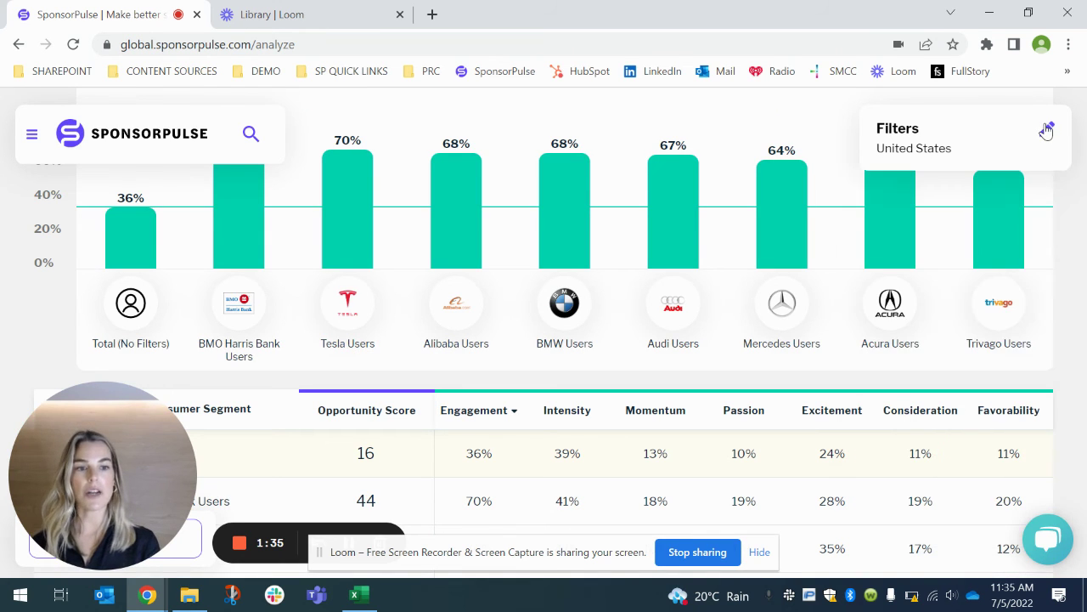